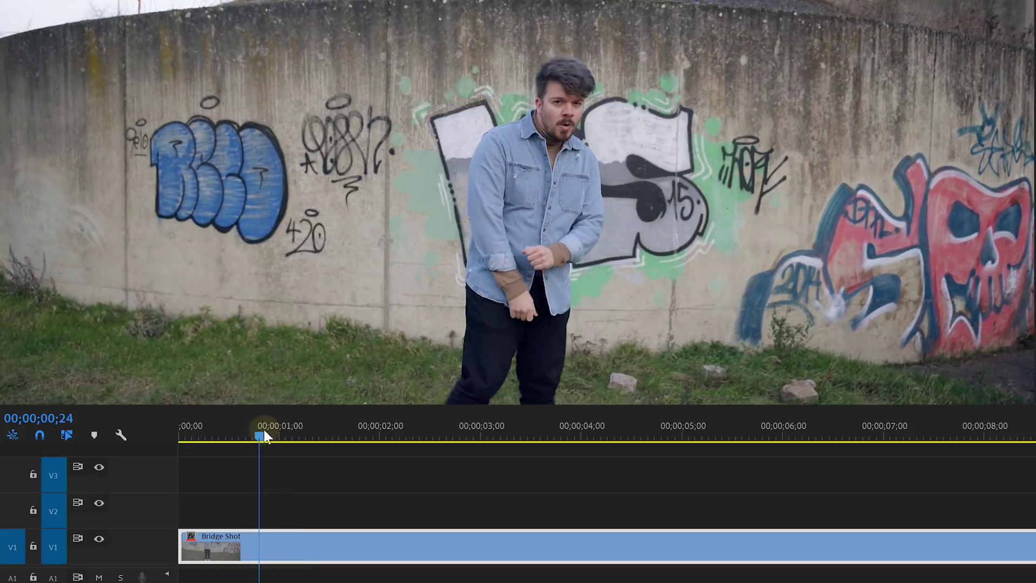
Cut the Bridge Shot clip on V1 at 00;00;00;04.
{"action": "key", "text": "Right"}
{"action": "key", "text": "Right"}
{"action": "key", "text": "Right"}
{"action": "key", "text": "Right"}
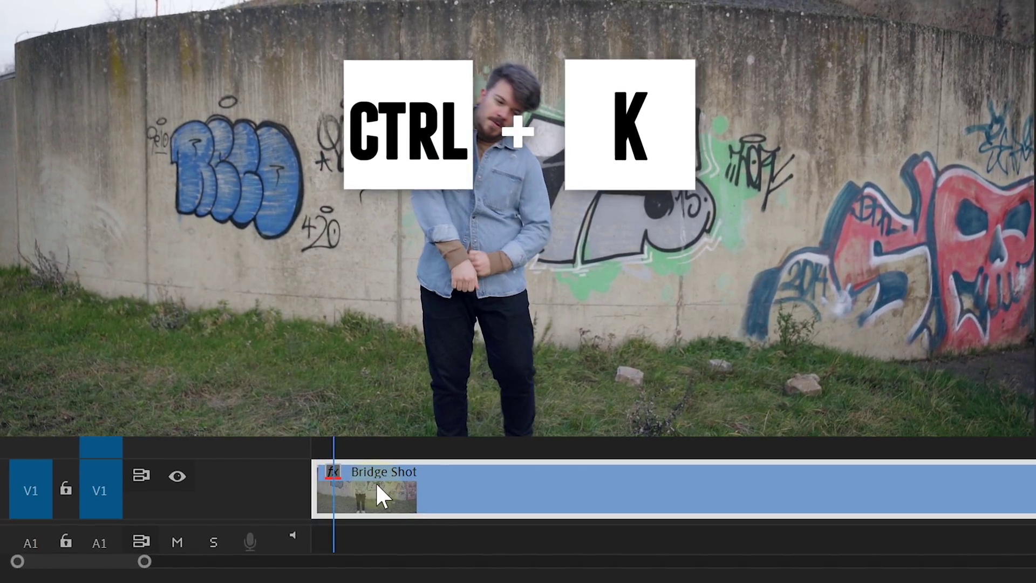
{"action": "key", "text": "ctrl+k"}
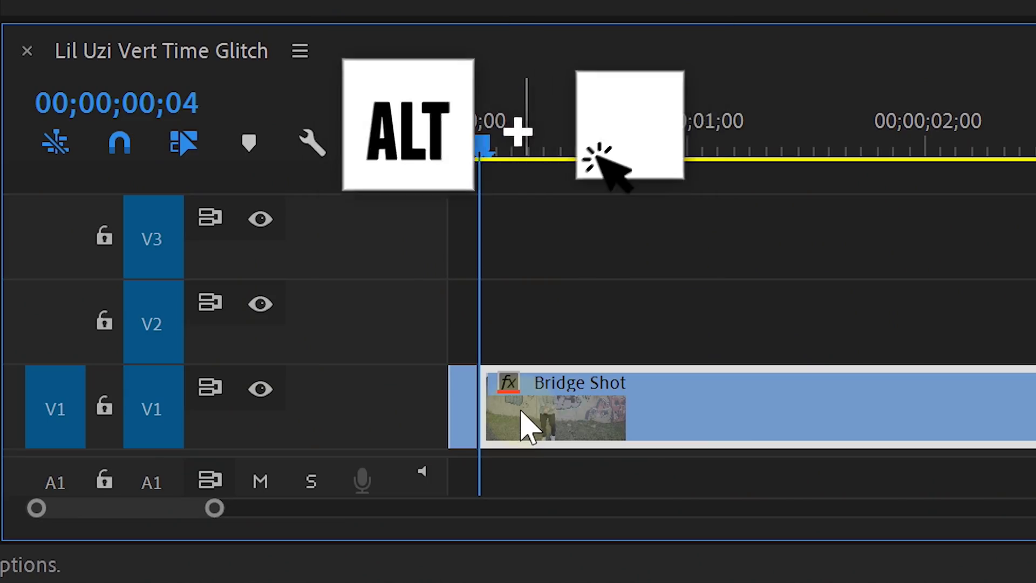
Duplicate the segment after the cut onto V2, add a frame hold to the V1 copy and overlap it with the moving copy about five frames in.
{"action": "left_click_drag", "start_coordinate": [528, 423], "coordinate": [525, 332]}
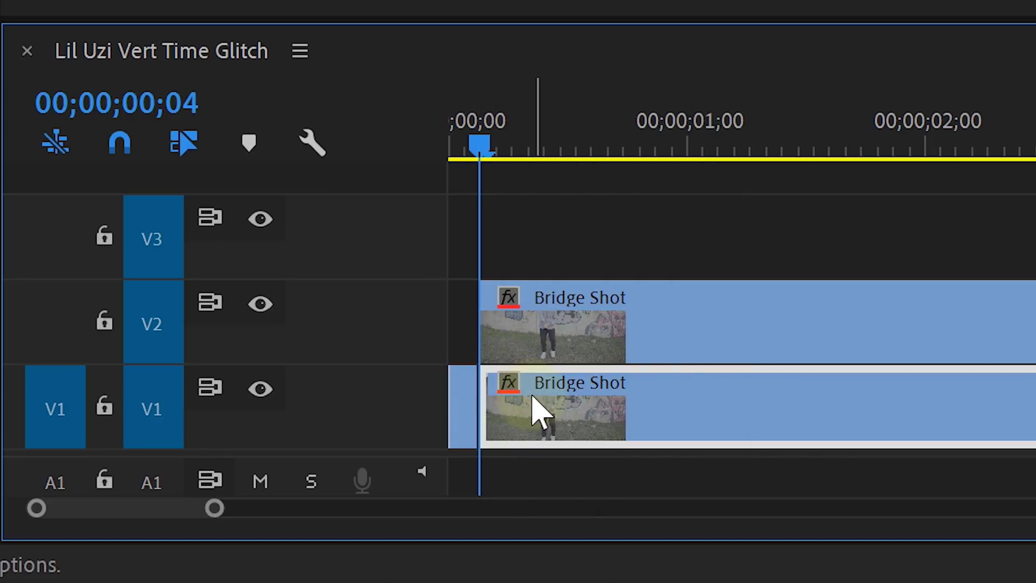
{"action": "right_click", "coordinate": [539, 413]}
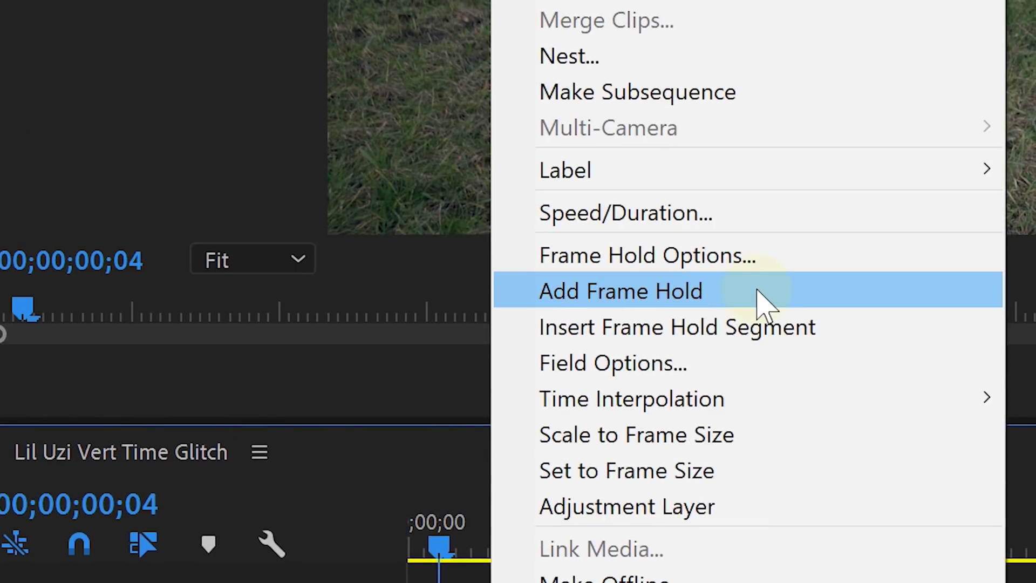
{"action": "left_click", "coordinate": [765, 303]}
{"action": "left_click_drag", "start_coordinate": [565, 339], "coordinate": [589, 368]}
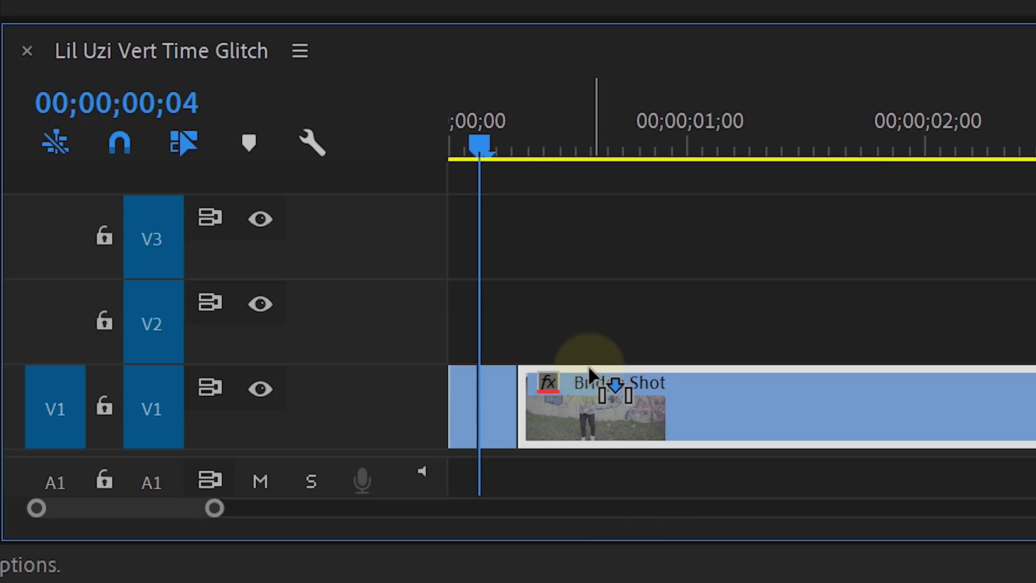
{"action": "key", "text": "space"}
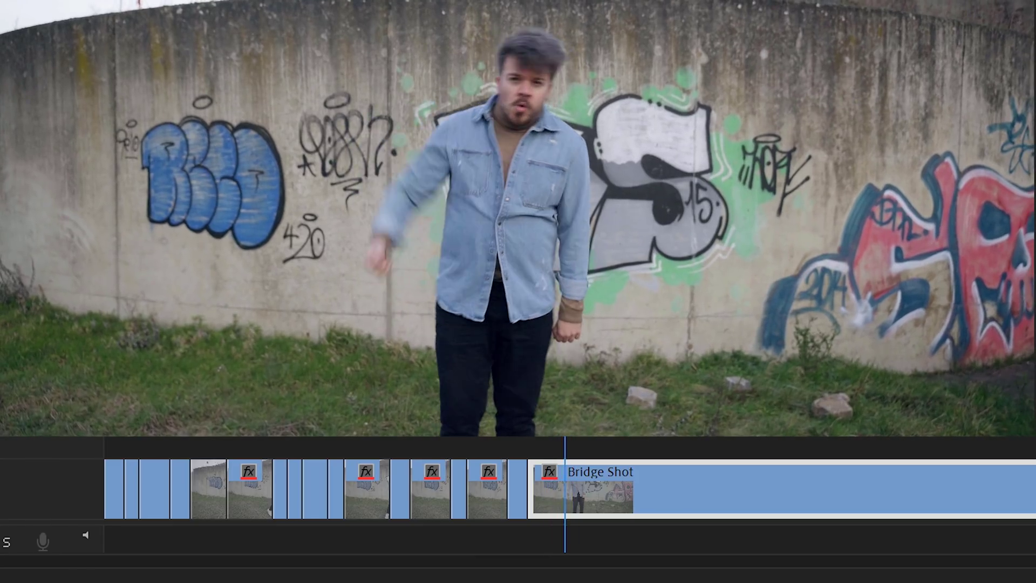
Cut the Bridge Shot clip at two nearby points and slide the remainder left over the short segment between them to skip those frames.
{"action": "key", "text": "ctrl+k"}
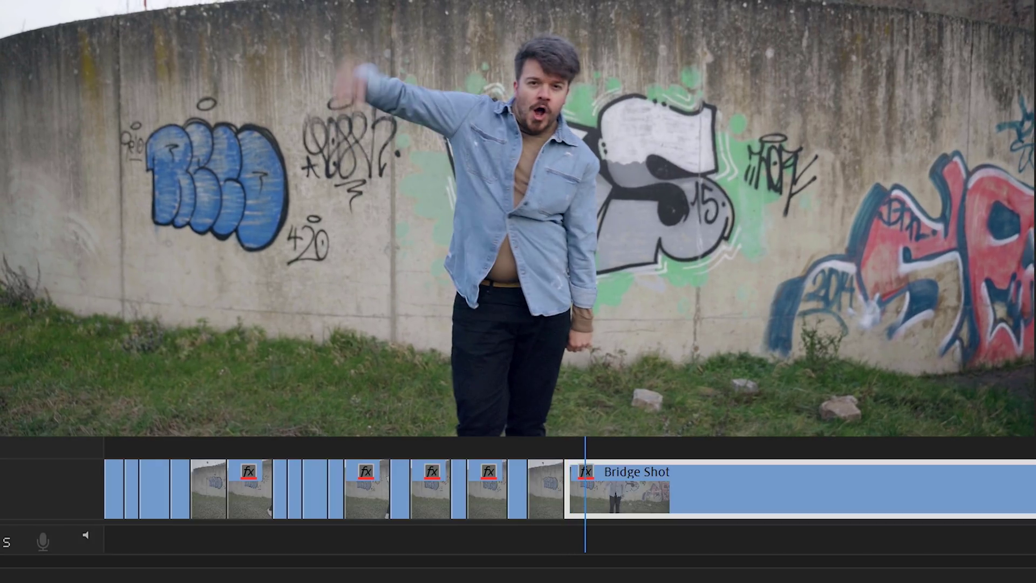
{"action": "key", "text": "ctrl+k"}
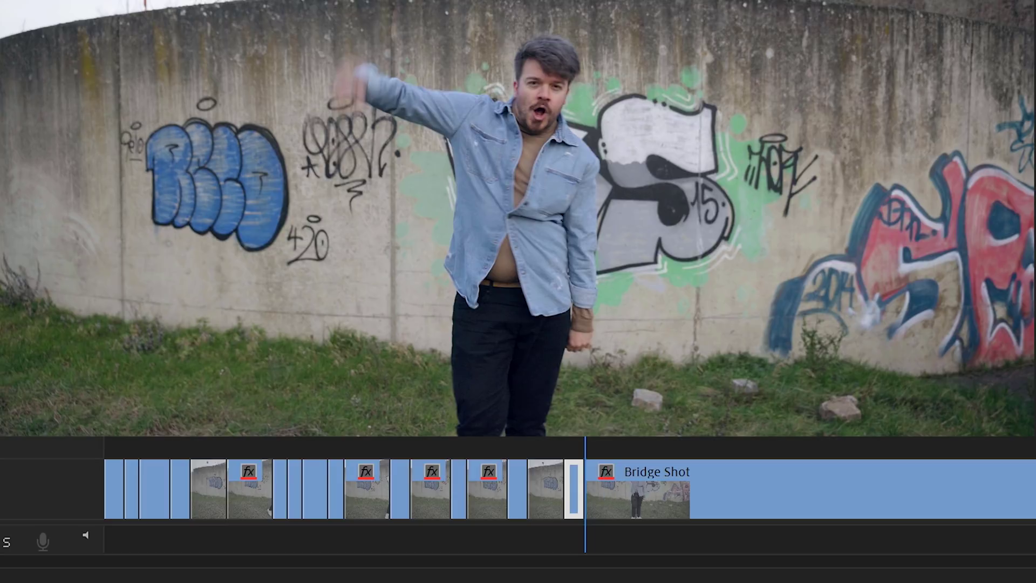
{"action": "left_click_drag", "start_coordinate": [647, 505], "coordinate": [633, 501]}
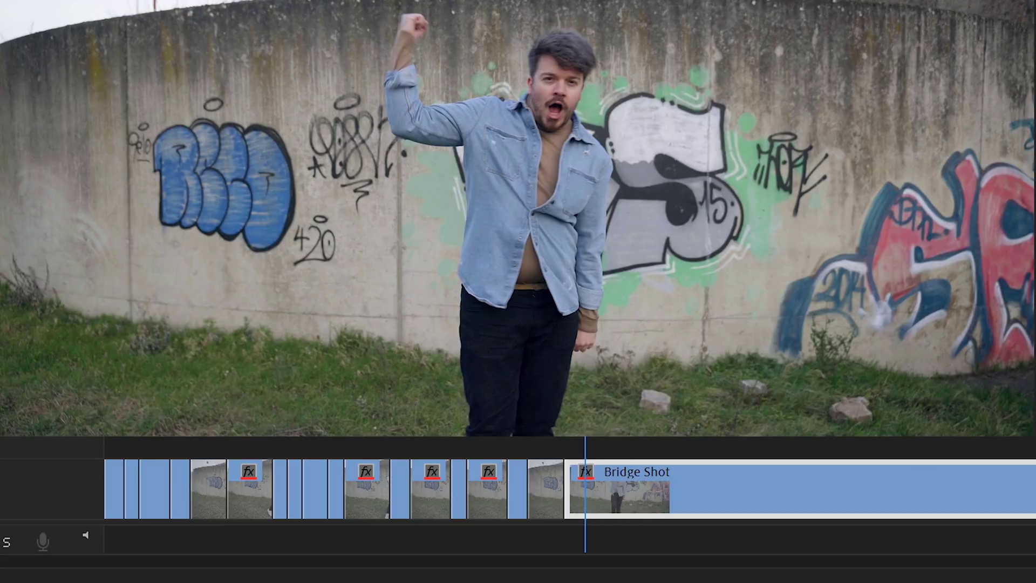
Split off the short Bridge Shot segment starting at 00;00;03;00, return to its start and open its clip options.
{"action": "key", "text": "ctrl+k"}
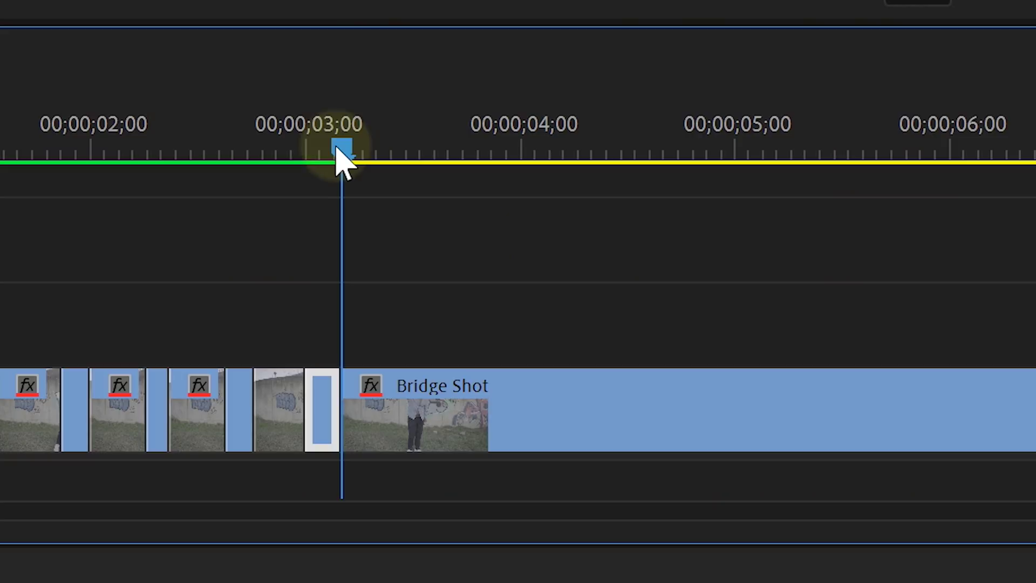
{"action": "left_click_drag", "start_coordinate": [342, 157], "coordinate": [303, 154]}
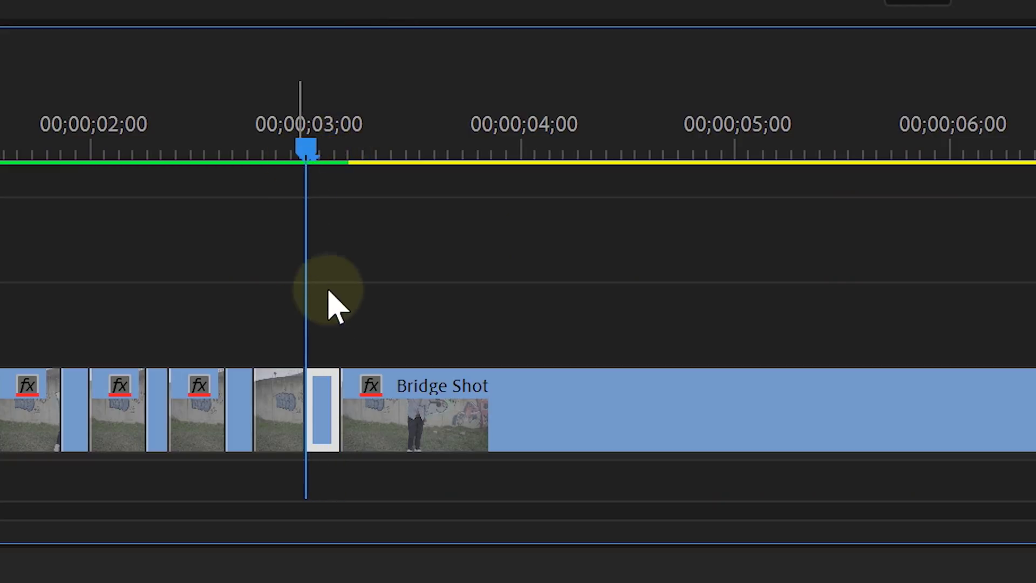
{"action": "right_click", "coordinate": [327, 403]}
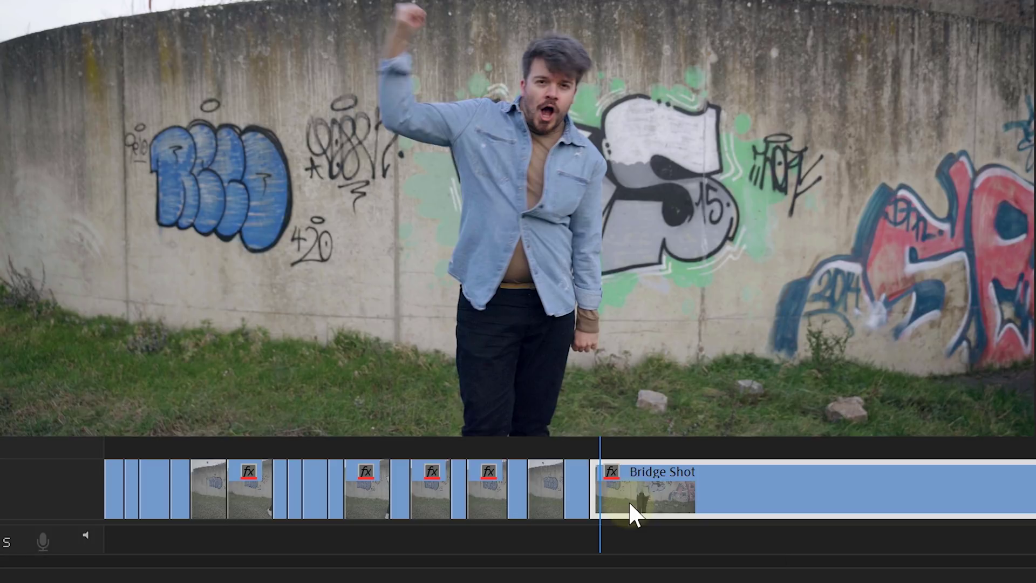
Cut a few frames into the remaining Bridge Shot clip, slide the remainder left over them as another time skip and play it.
{"action": "key", "text": "ctrl+k"}
{"action": "left_click_drag", "start_coordinate": [637, 489], "coordinate": [632, 494]}
{"action": "key", "text": "space"}
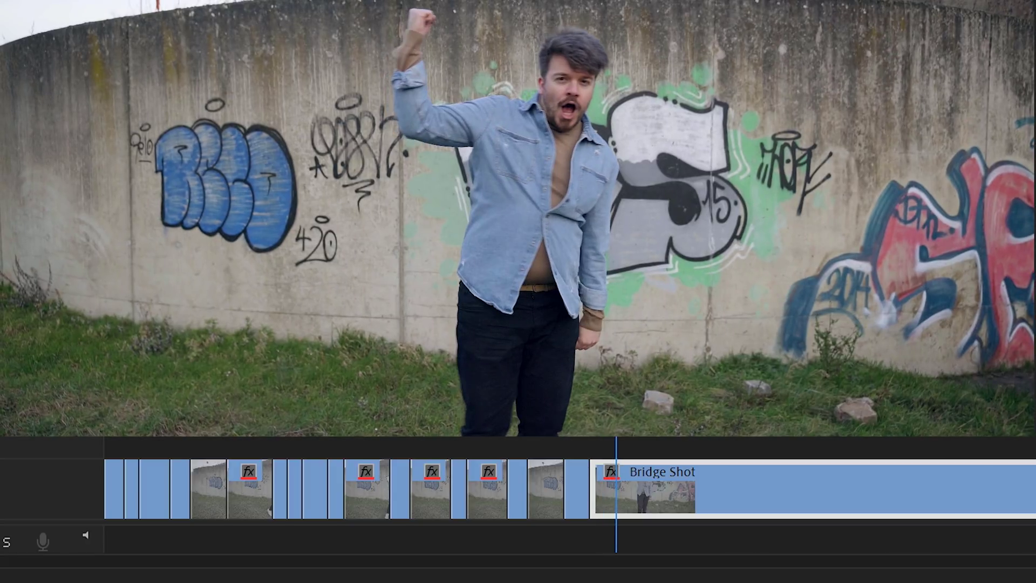
Continue the pattern of short cuts along the Bridge Shot clip, duplicating its remaining part onto the track above for further holds.
{"action": "key", "text": "e"}
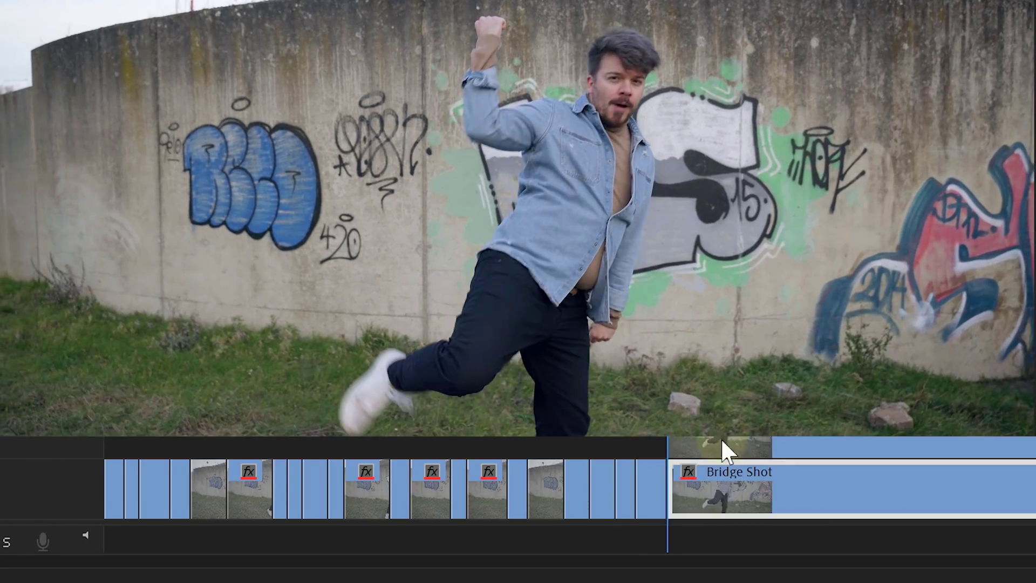
{"action": "left_click", "coordinate": [724, 454]}
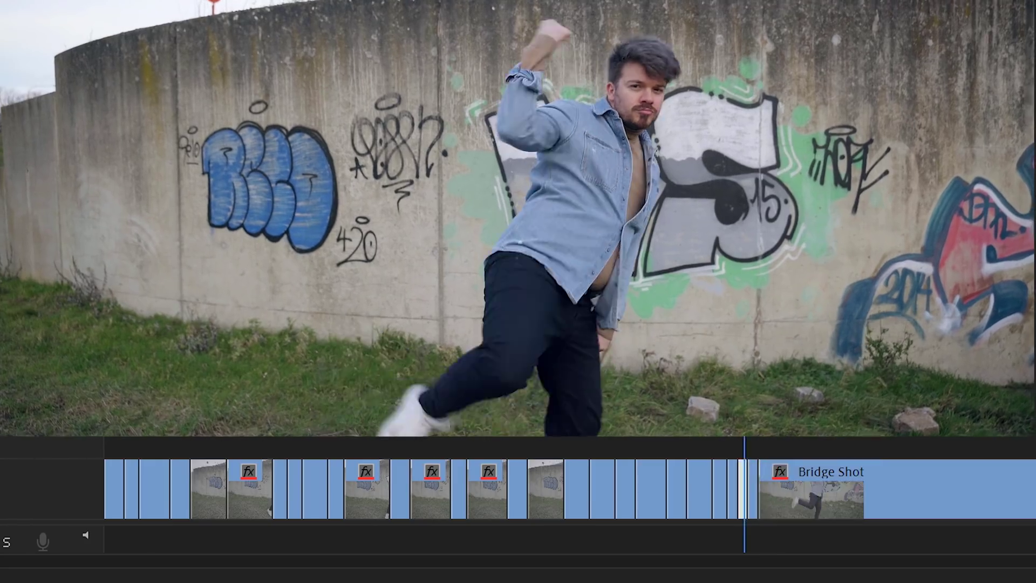
{"action": "left_click_drag", "start_coordinate": [842, 504], "coordinate": [831, 444]}
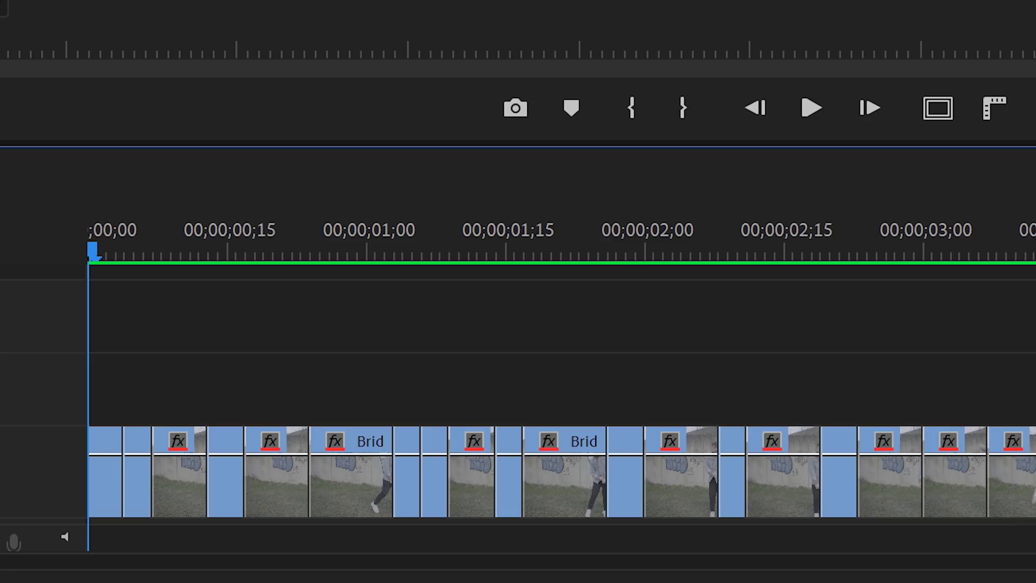
Duplicate all the cut V1 clips onto V2 and nest the duplicates as Motion Blur.
{"action": "left_click_drag", "start_coordinate": [910, 389], "coordinate": [105, 389]}
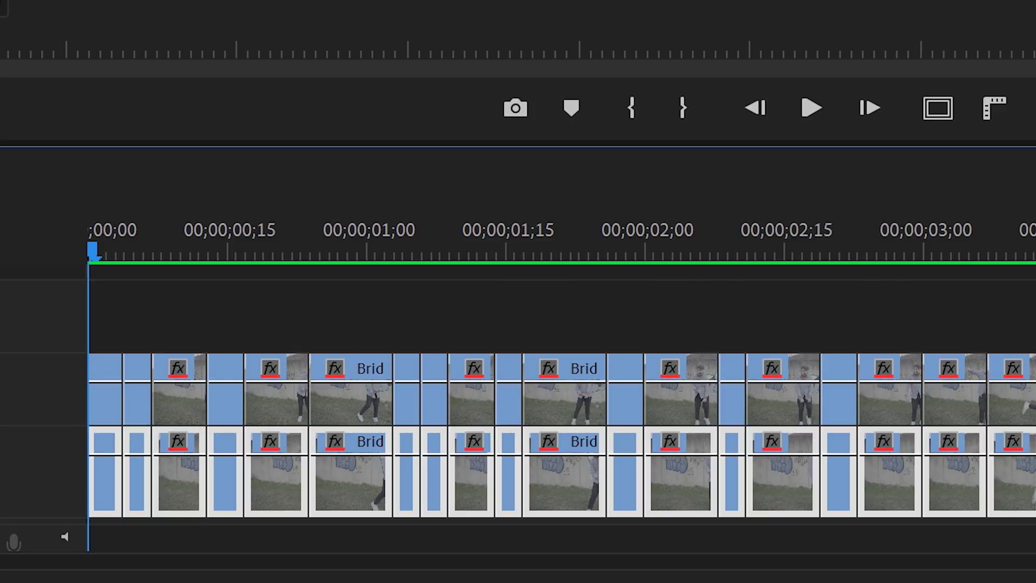
{"action": "right_click", "coordinate": [109, 403]}
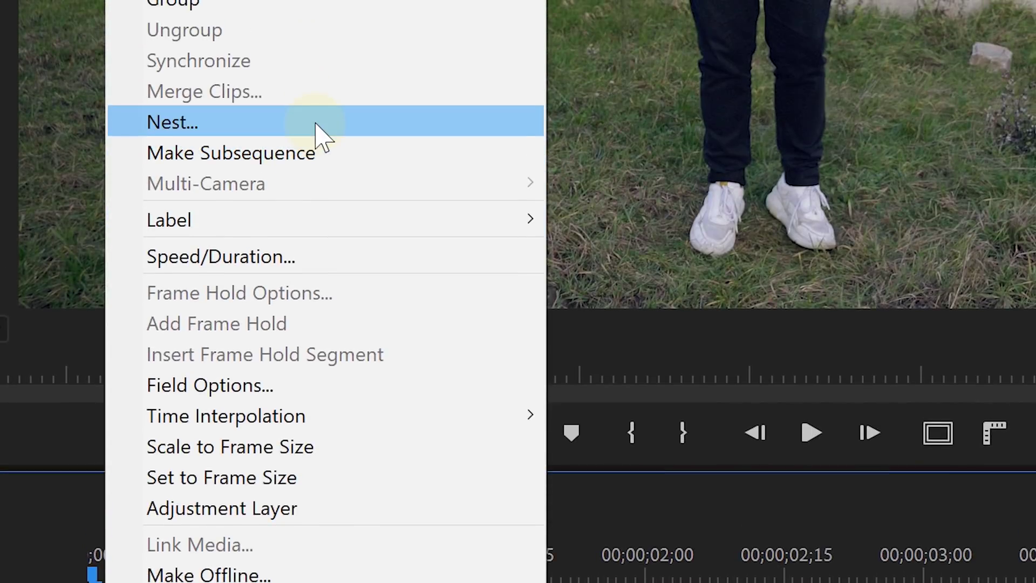
{"action": "left_click", "coordinate": [318, 135]}
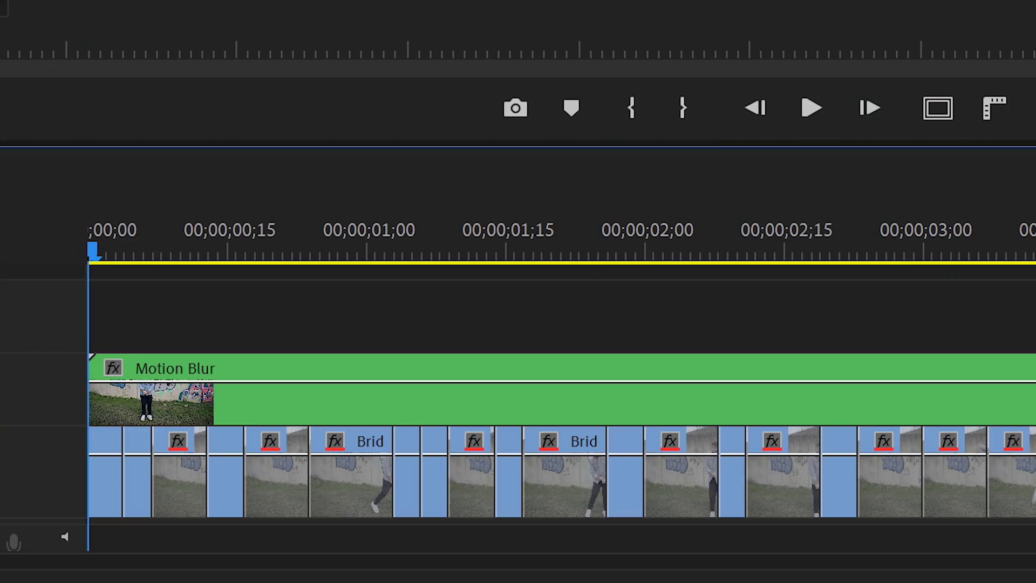
Draw an opacity mask around the swinging forearm on the Motion Blur nest and start keyframing its mask path.
{"action": "key", "text": "space"}
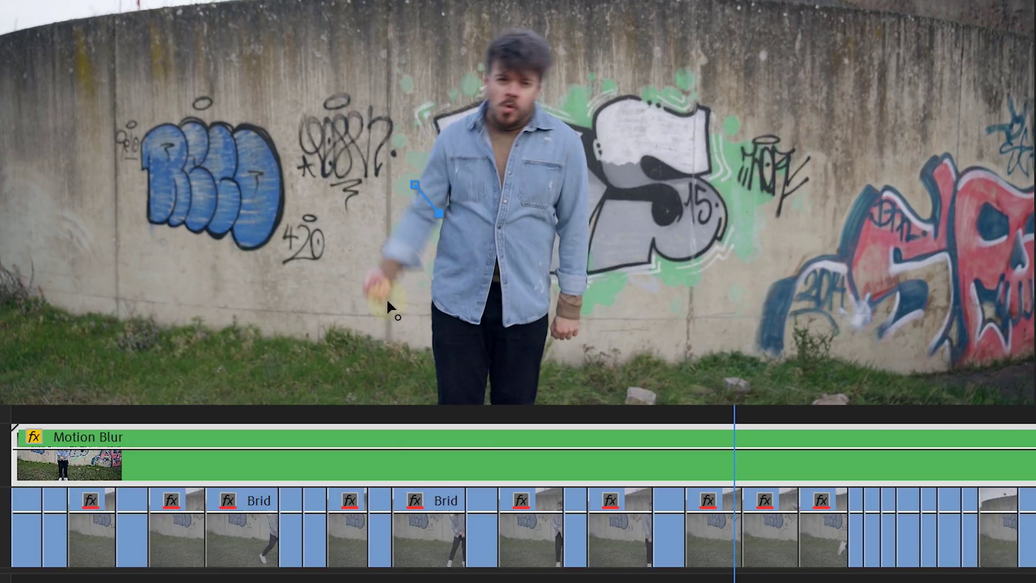
{"action": "left_click", "coordinate": [414, 186]}
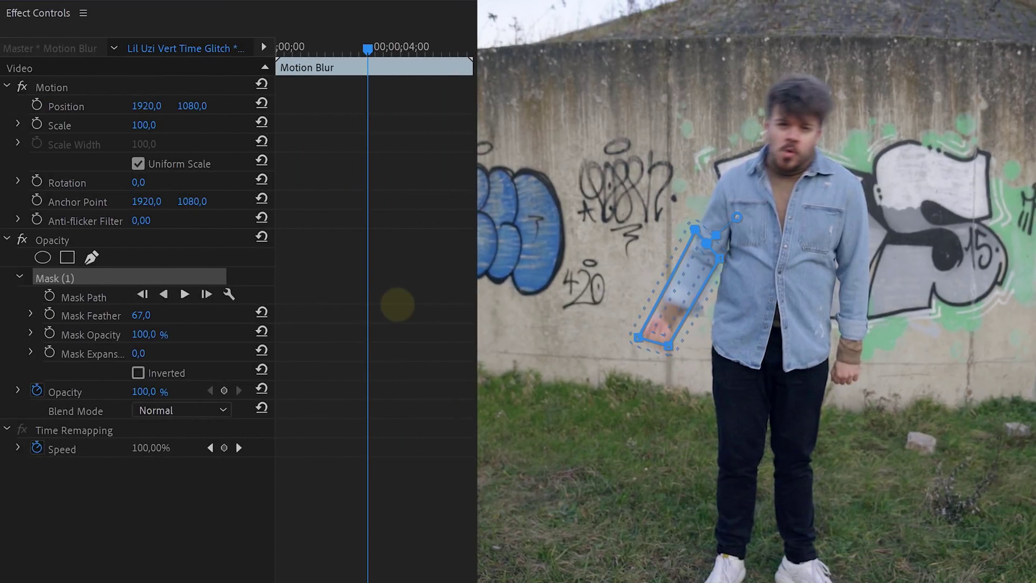
{"action": "left_click", "coordinate": [50, 296]}
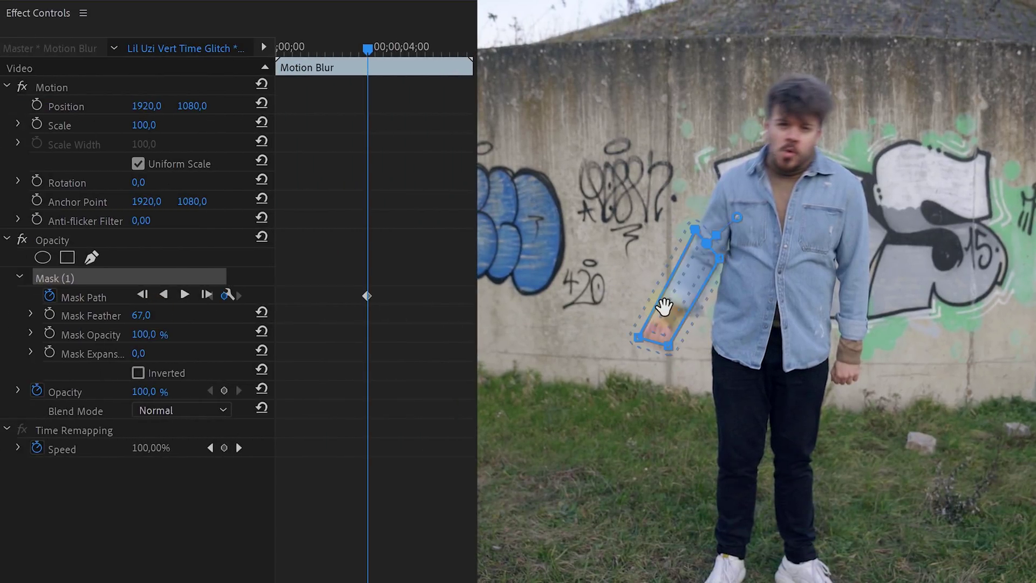
Keyframe the mask path frame by frame, following the moving limbs and parking the mask outside the picture where nothing moves.
{"action": "key", "text": "Right"}
{"action": "left_click_drag", "start_coordinate": [692, 278], "coordinate": [675, 148]}
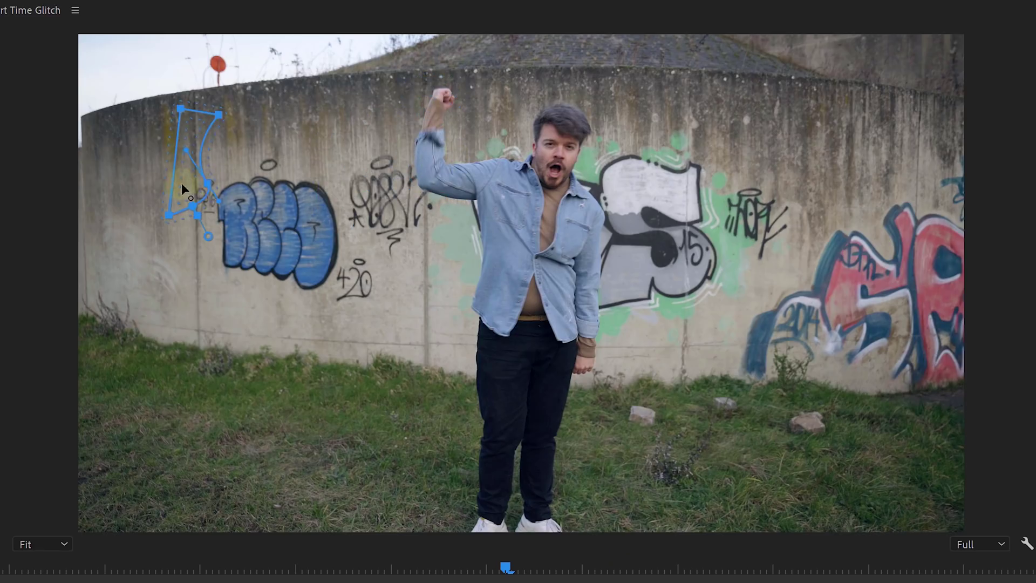
{"action": "left_click_drag", "start_coordinate": [82, 197], "coordinate": [47, 200]}
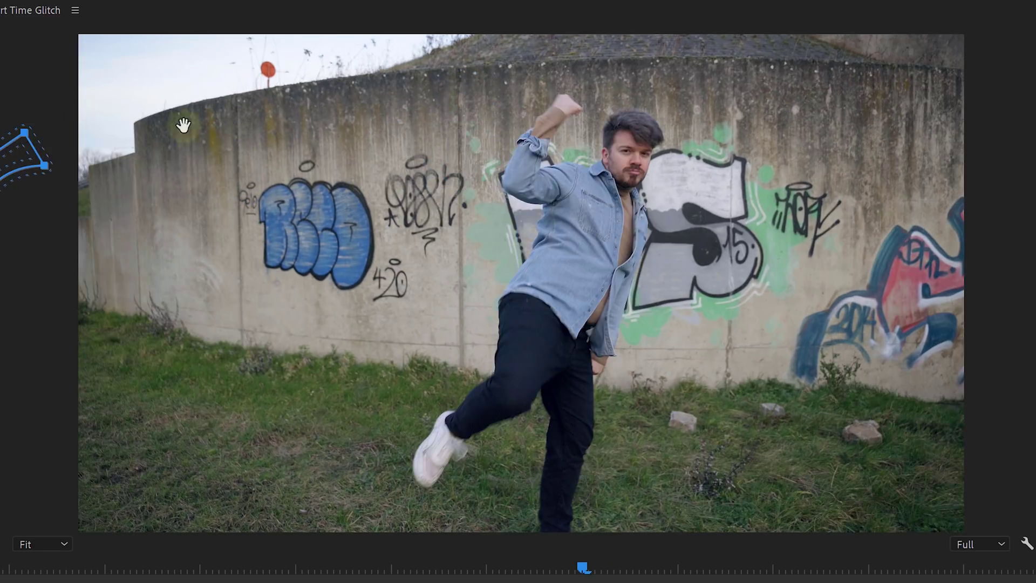
{"action": "left_click_drag", "start_coordinate": [182, 124], "coordinate": [572, 92]}
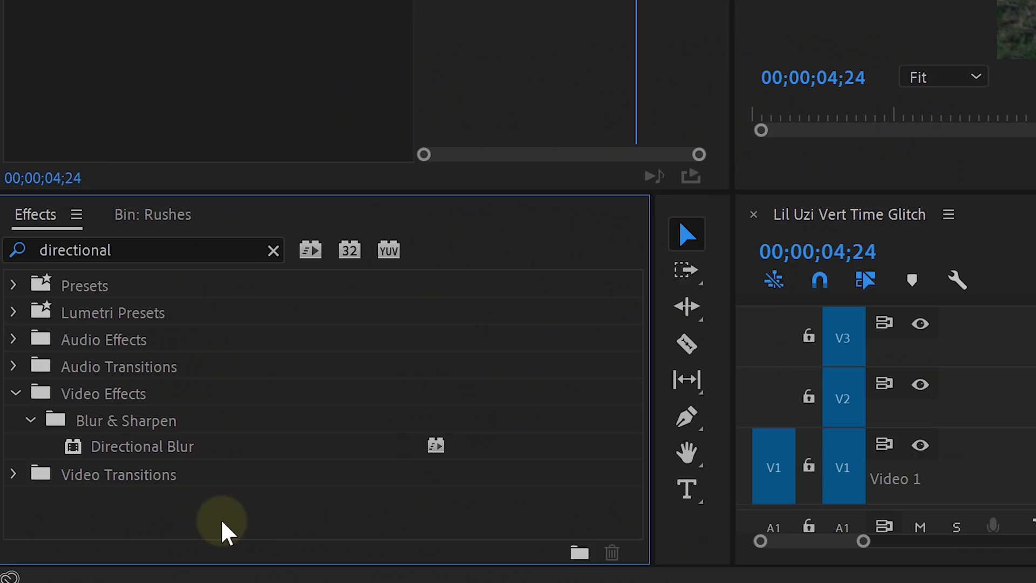
Apply Directional Blur to the Motion Blur nest and set its Blur Length to 20.
{"action": "left_click_drag", "start_coordinate": [221, 459], "coordinate": [1035, 417]}
{"action": "left_click_drag", "start_coordinate": [673, 417], "coordinate": [831, 414]}
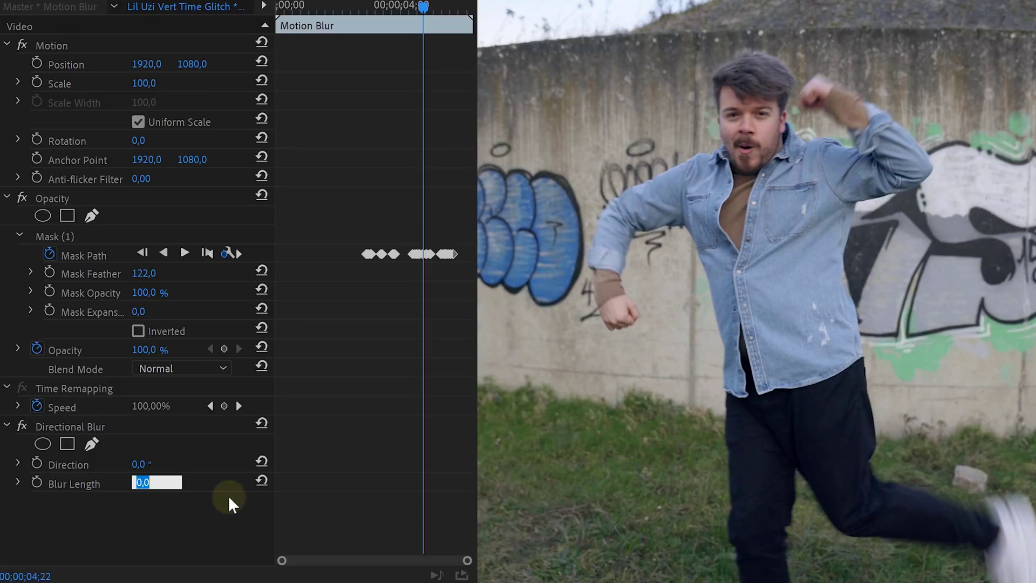
{"action": "type", "text": "20"}
{"action": "key", "text": "Return"}
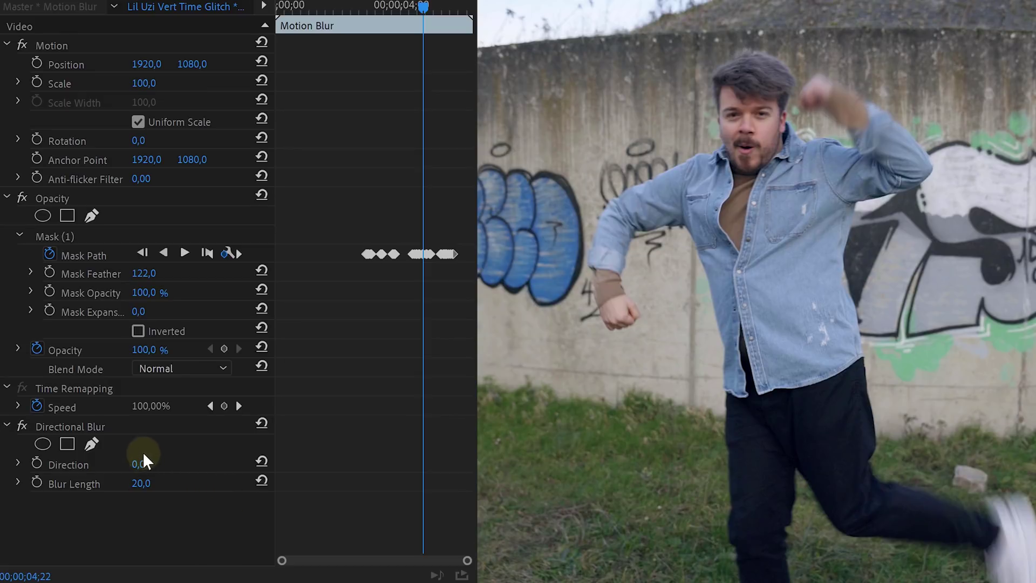
Set the blur Direction to 57°, start keyframing it and adjust the angle on the following frame.
{"action": "left_click_drag", "start_coordinate": [316, 427], "coordinate": [379, 416]}
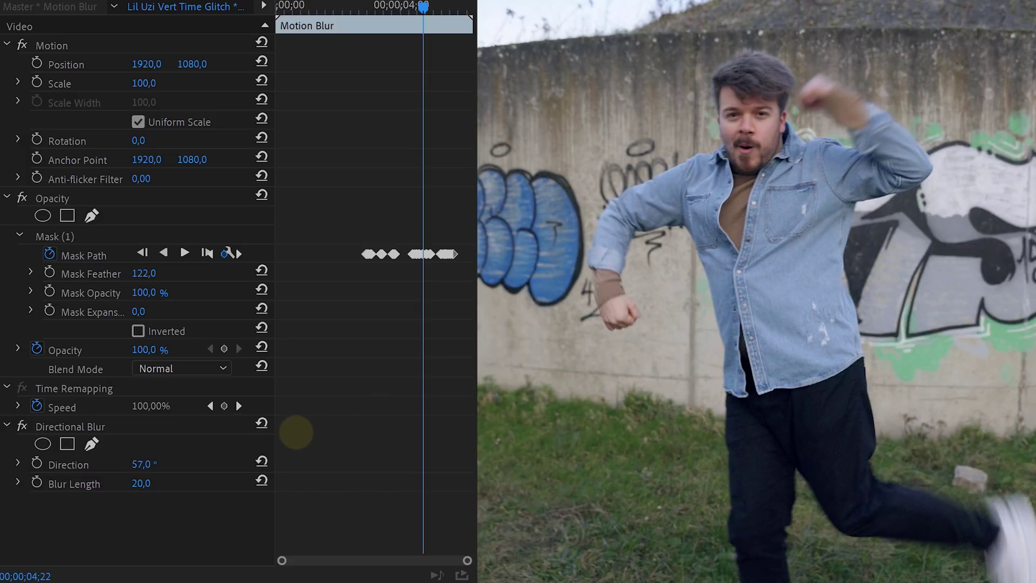
{"action": "left_click", "coordinate": [37, 463]}
{"action": "key", "text": "Right"}
{"action": "left_click_drag", "start_coordinate": [306, 457], "coordinate": [442, 460]}
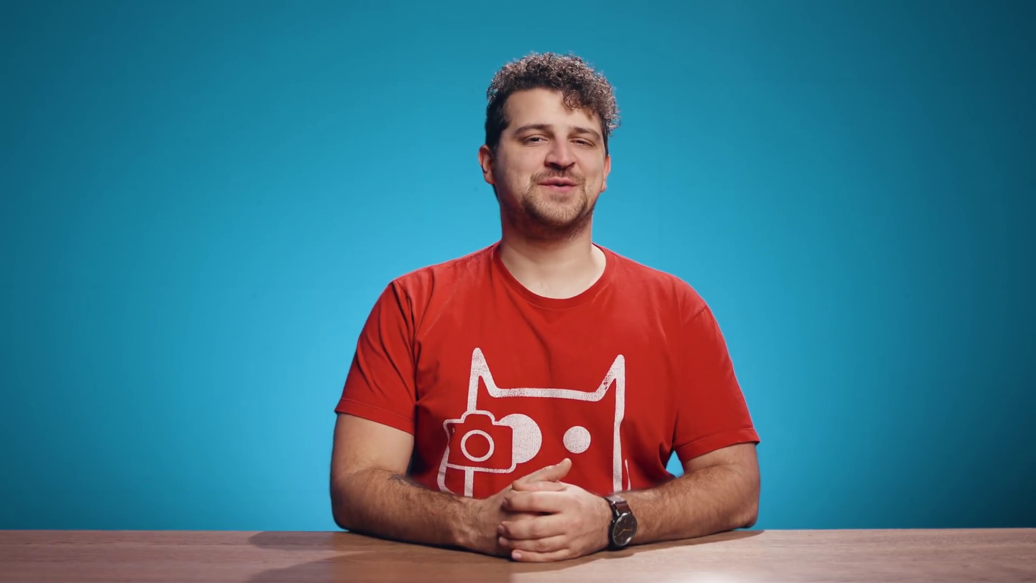
Place a new adjustment layer on V3 above the Motion Blur nest and apply VR Digital Glitch to it.
{"action": "left_click", "coordinate": [683, 521]}
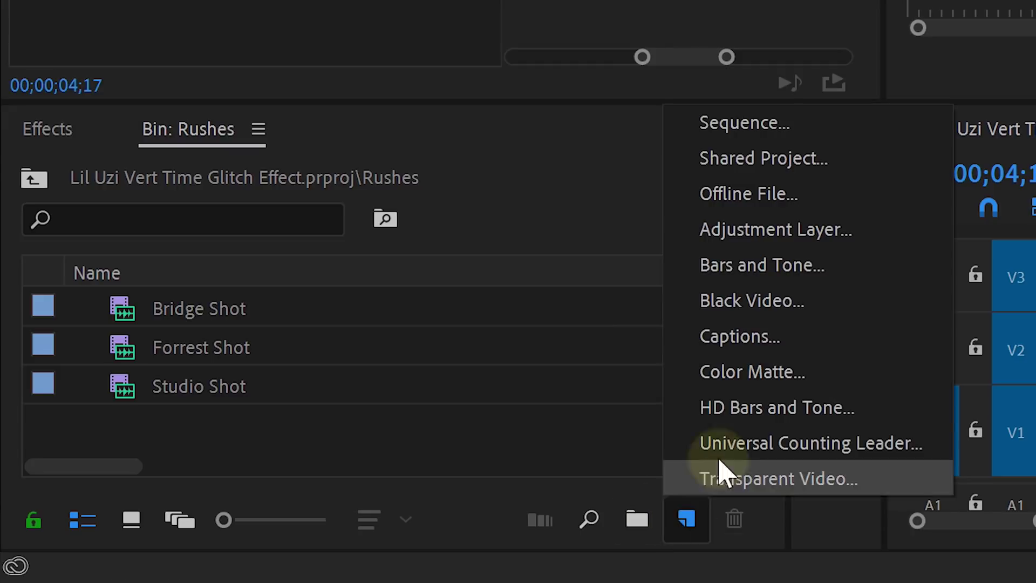
{"action": "left_click", "coordinate": [762, 232]}
{"action": "left_click_drag", "start_coordinate": [238, 307], "coordinate": [1035, 277]}
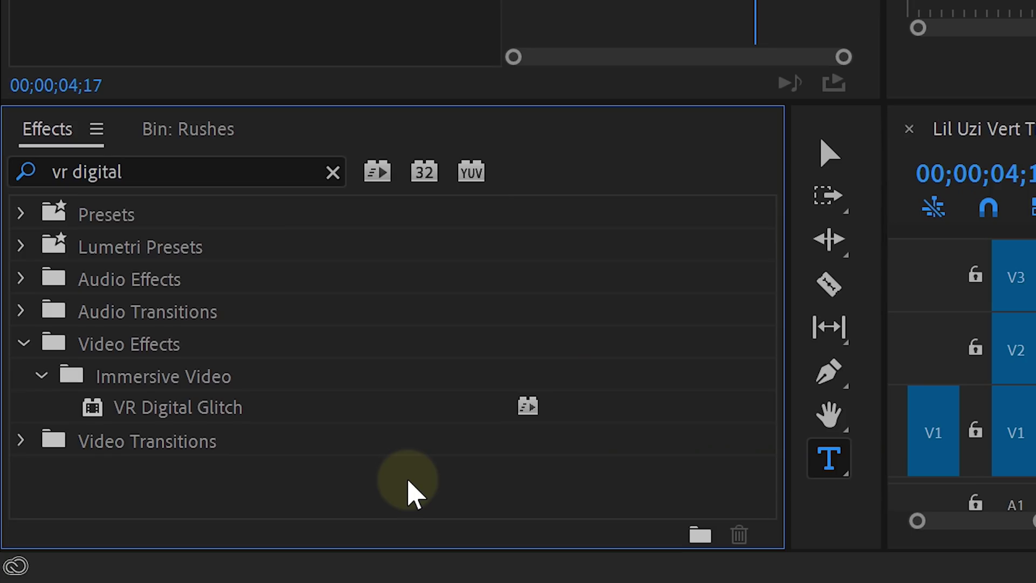
{"action": "left_click_drag", "start_coordinate": [267, 424], "coordinate": [963, 324]}
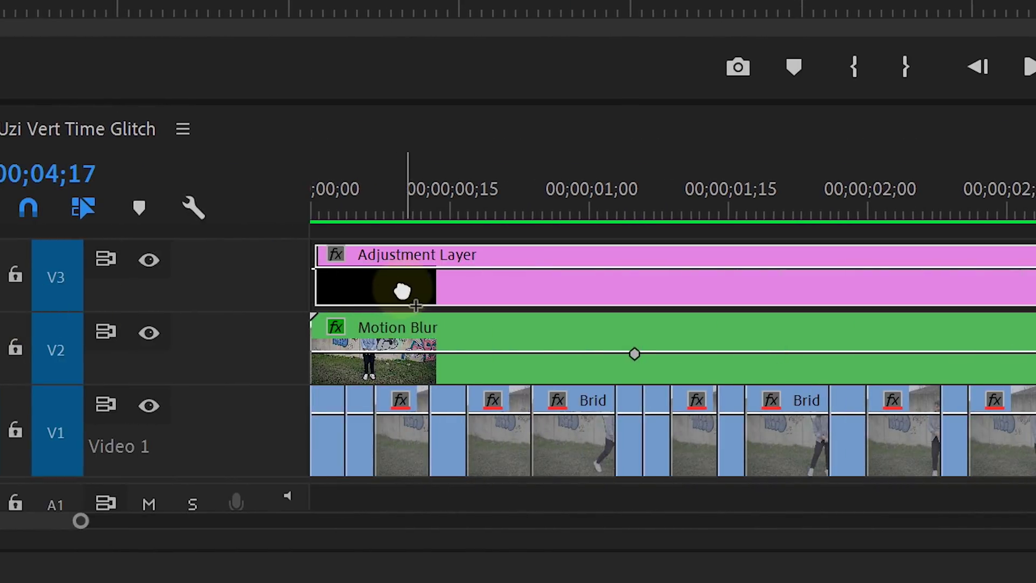